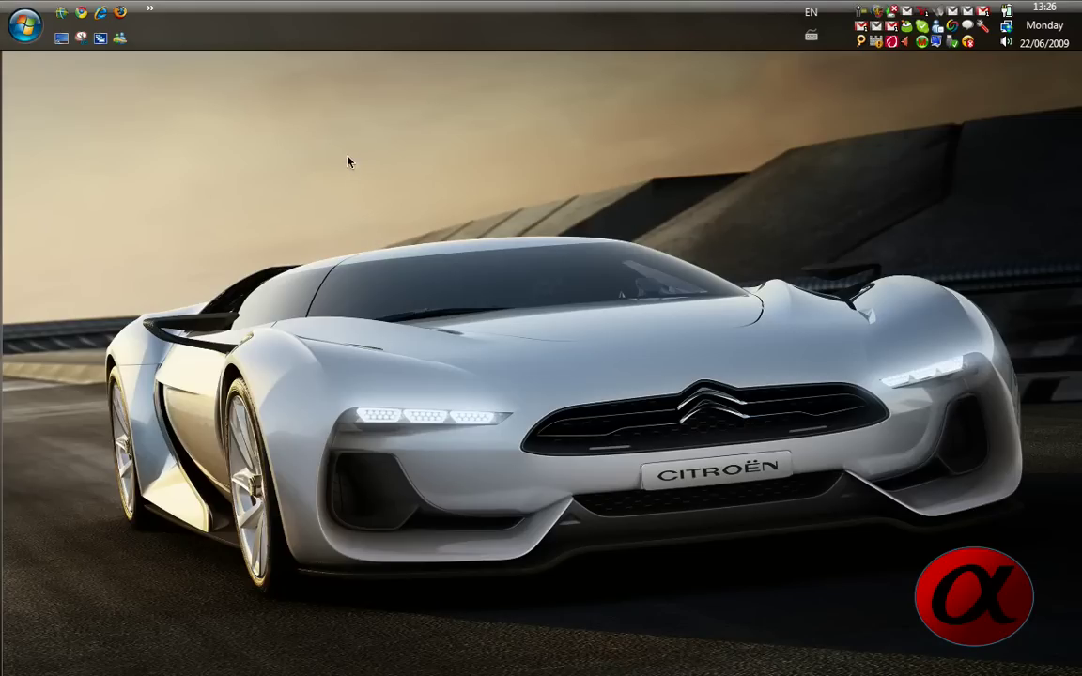
Review the available screensavers in the desktop's Screen Saver settings, then cancel without changing the selection
right_click(365, 133)
left_click(401, 326)
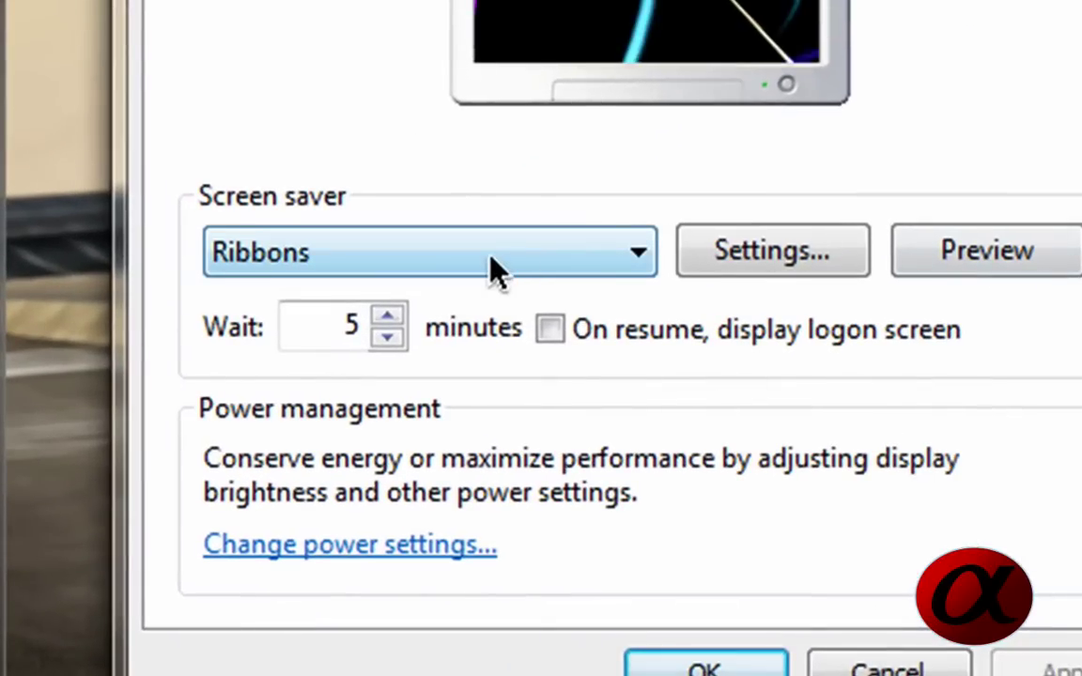
left_click(490, 266)
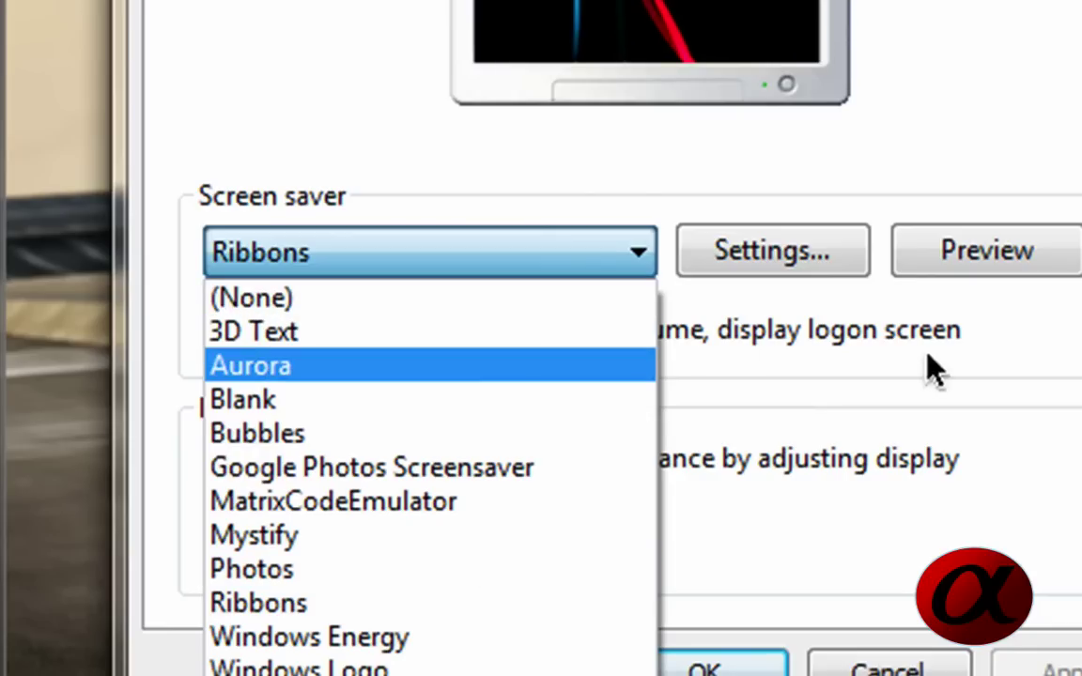
left_click(908, 400)
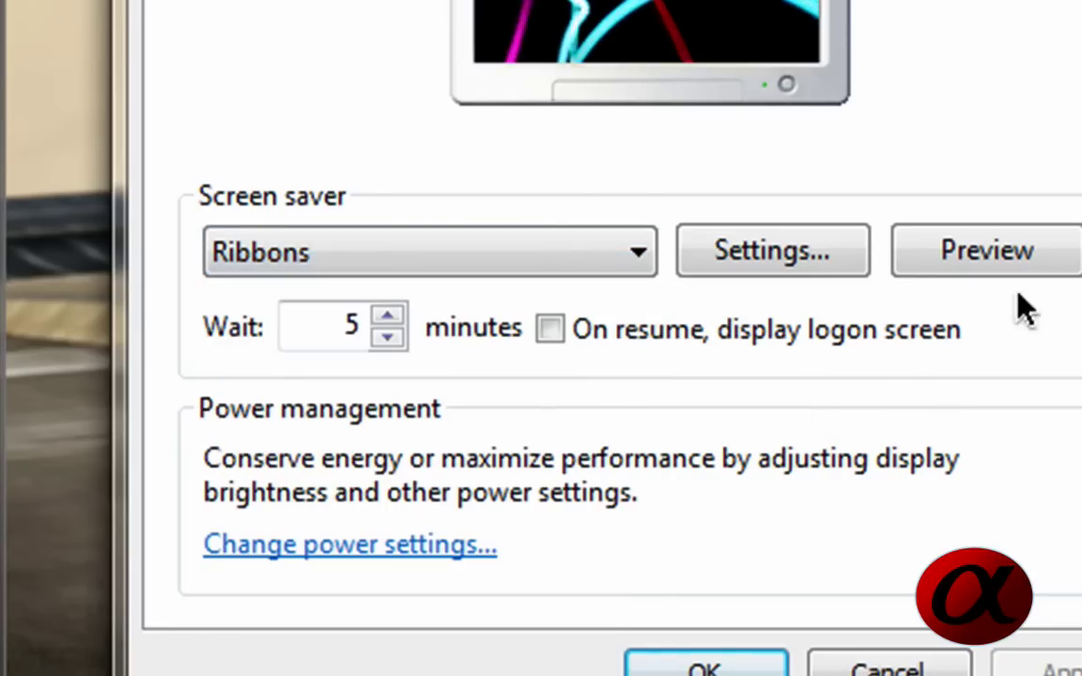
left_click(928, 669)
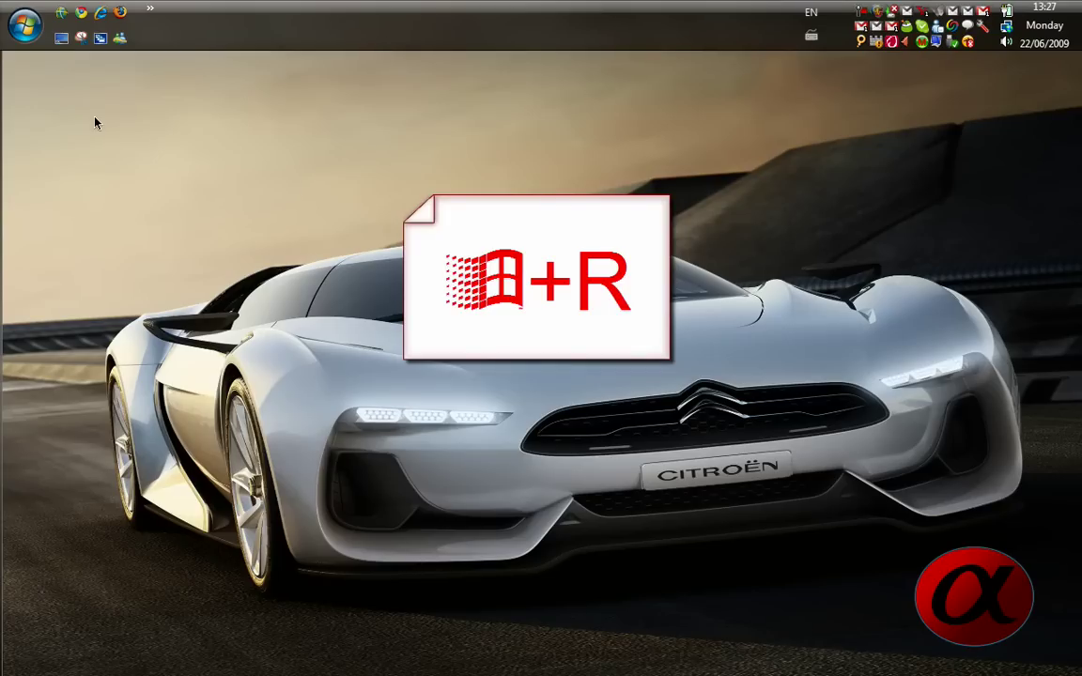
Launch the Command Prompt by running cmd from the Run dialog
key("super+r")
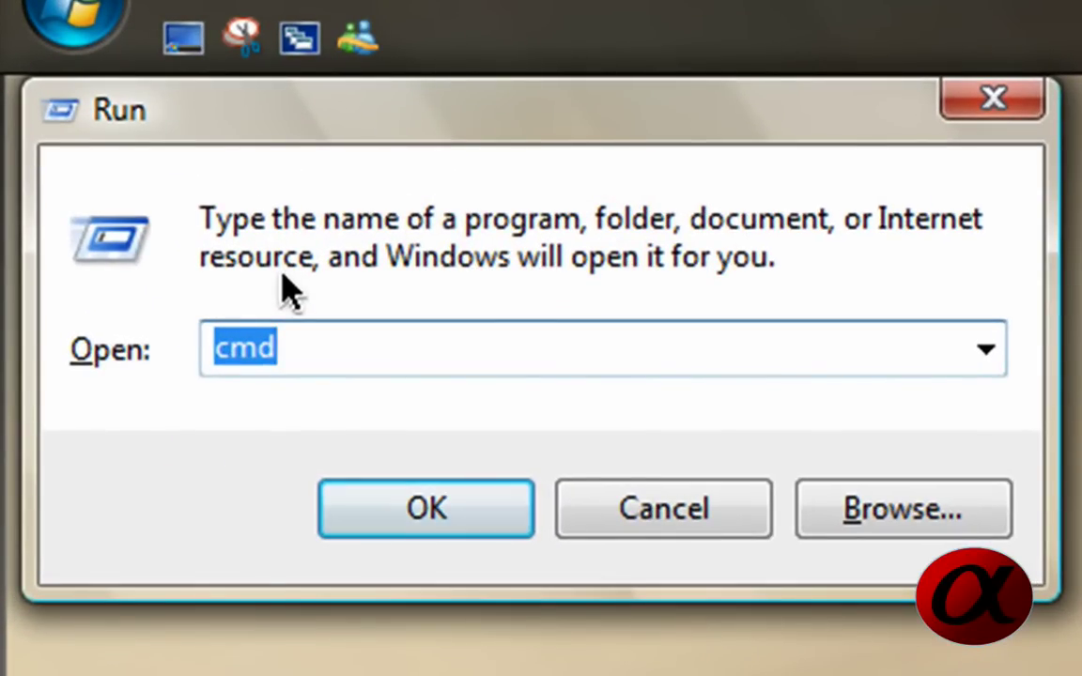
left_click(338, 348)
key("BackSpace")
key("BackSpace")
key("BackSpace")
type("cmd")
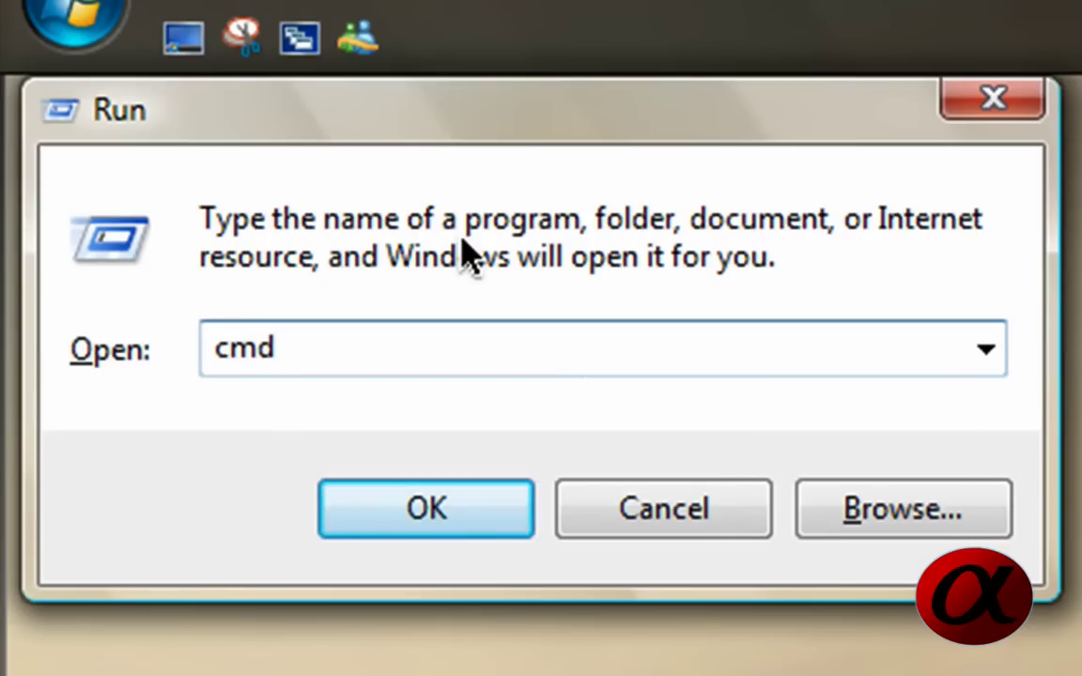
key("Return")
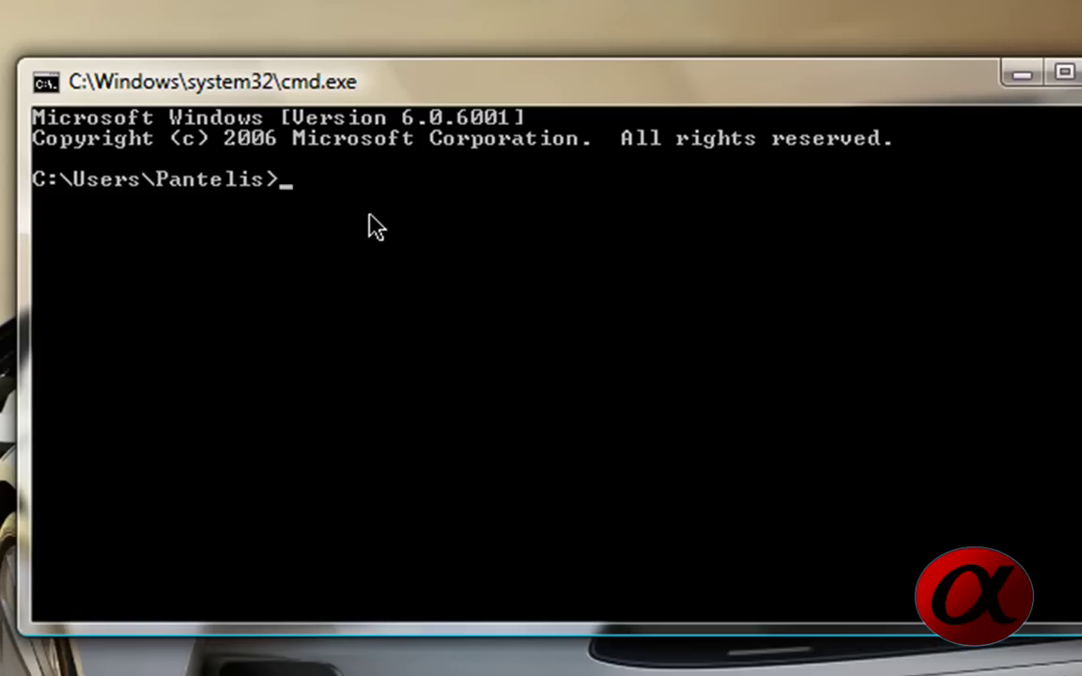
Start the Ribbons screensaver as the desktop background with the command ribbons.scr /p65552
type("ribbons")
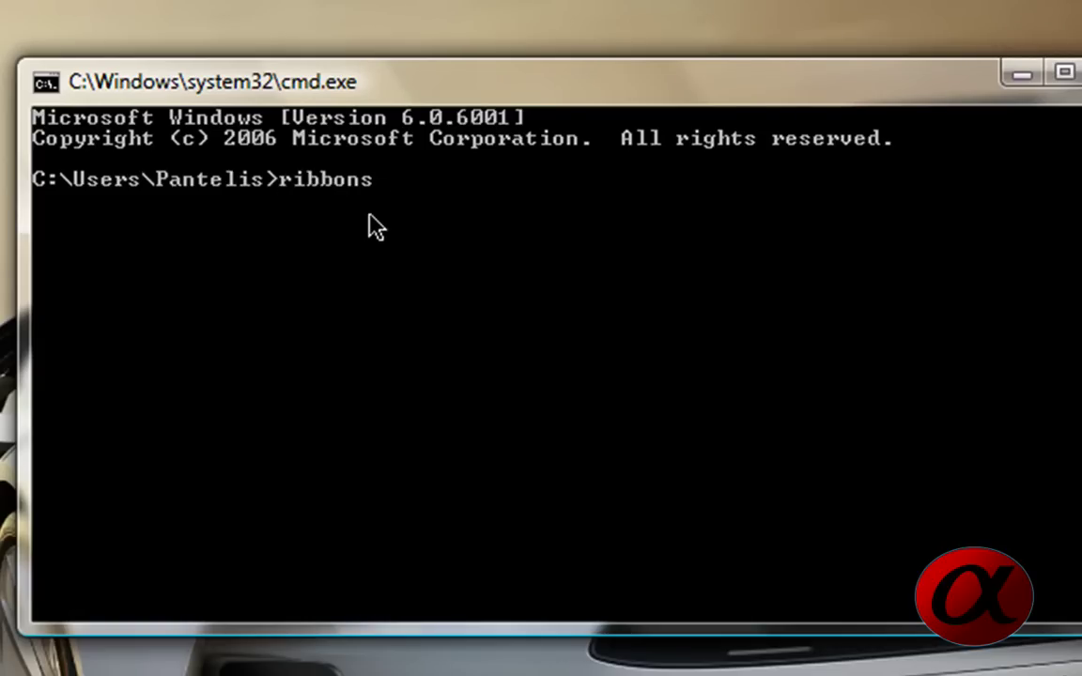
type(".scr p6")
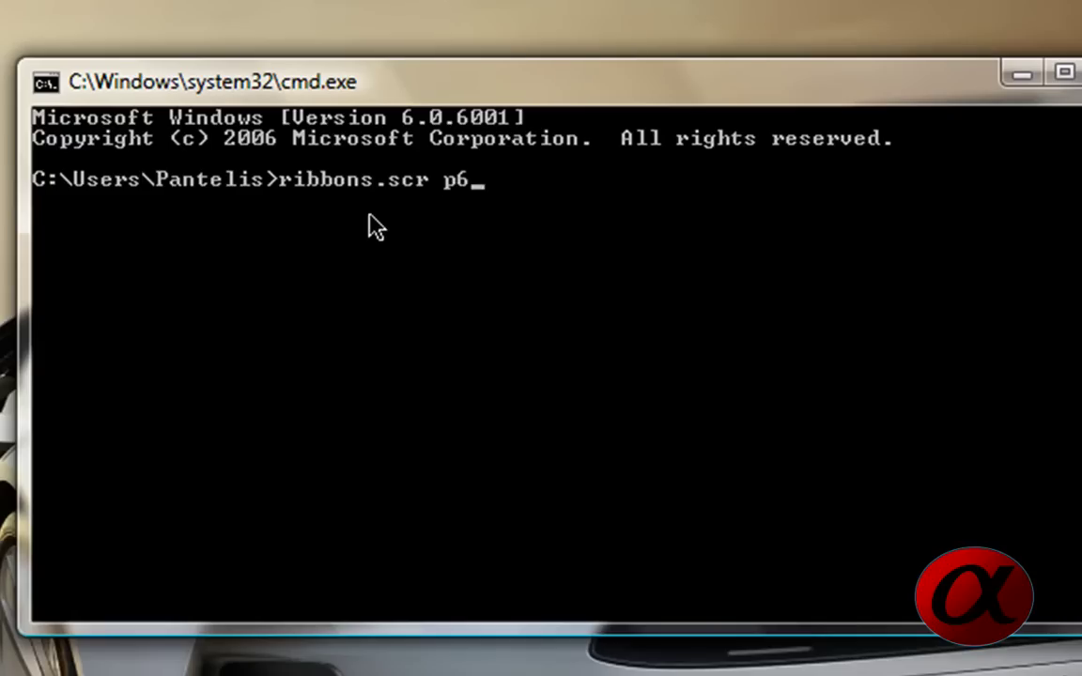
key("BackSpace")
key("BackSpace")
type("/p6555")
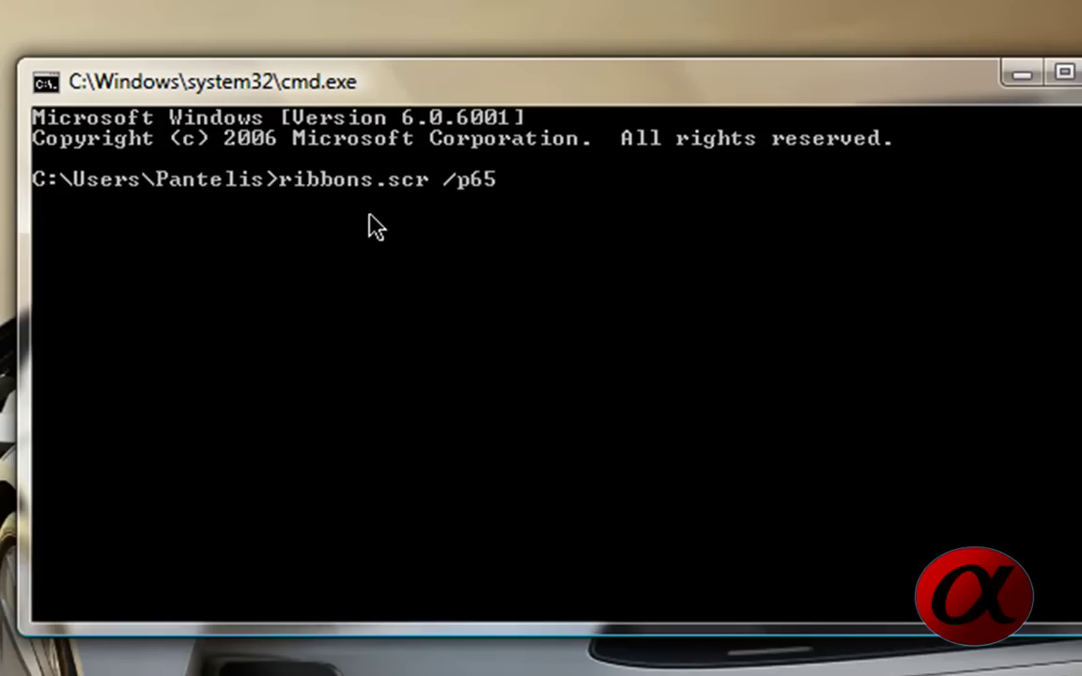
type("2")
key("Return")
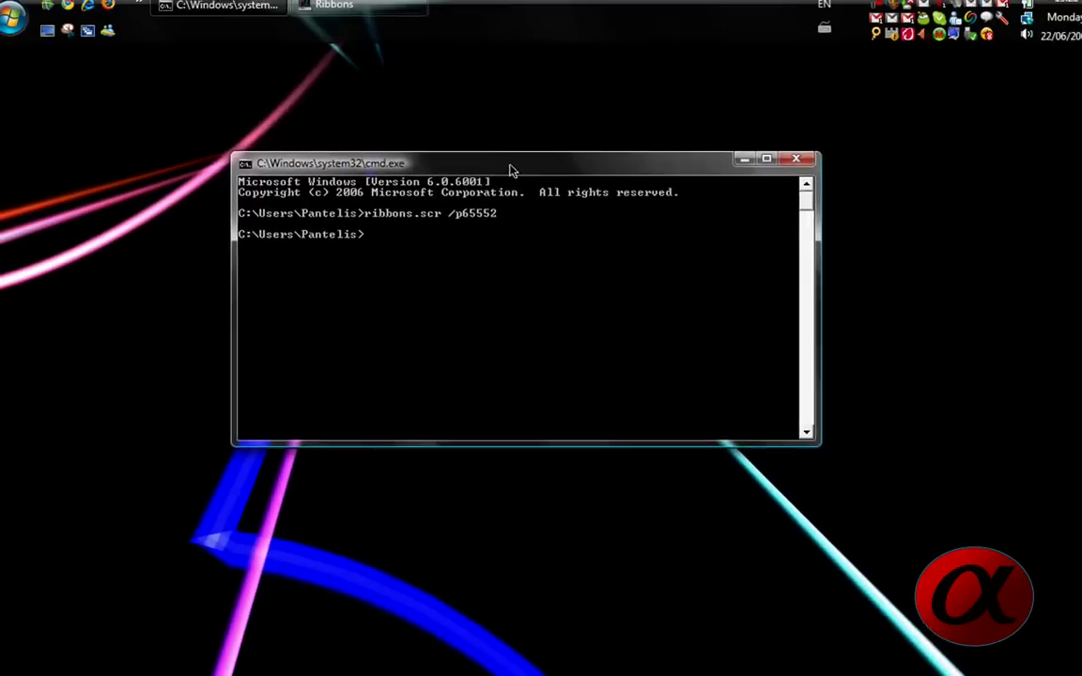
Try moving the Command Prompt window around and selecting the desktop while the Ribbons screensaver plays behind it
left_click_drag(511, 171, 528, 217)
left_click(62, 107)
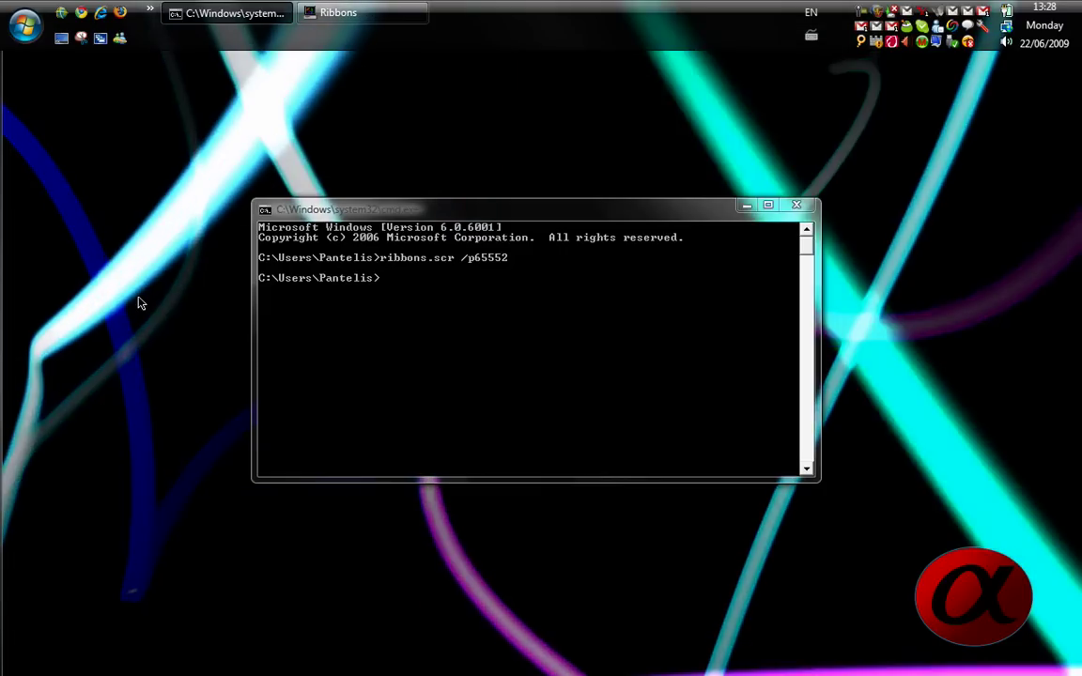
left_click_drag(474, 208, 487, 125)
left_click(165, 368)
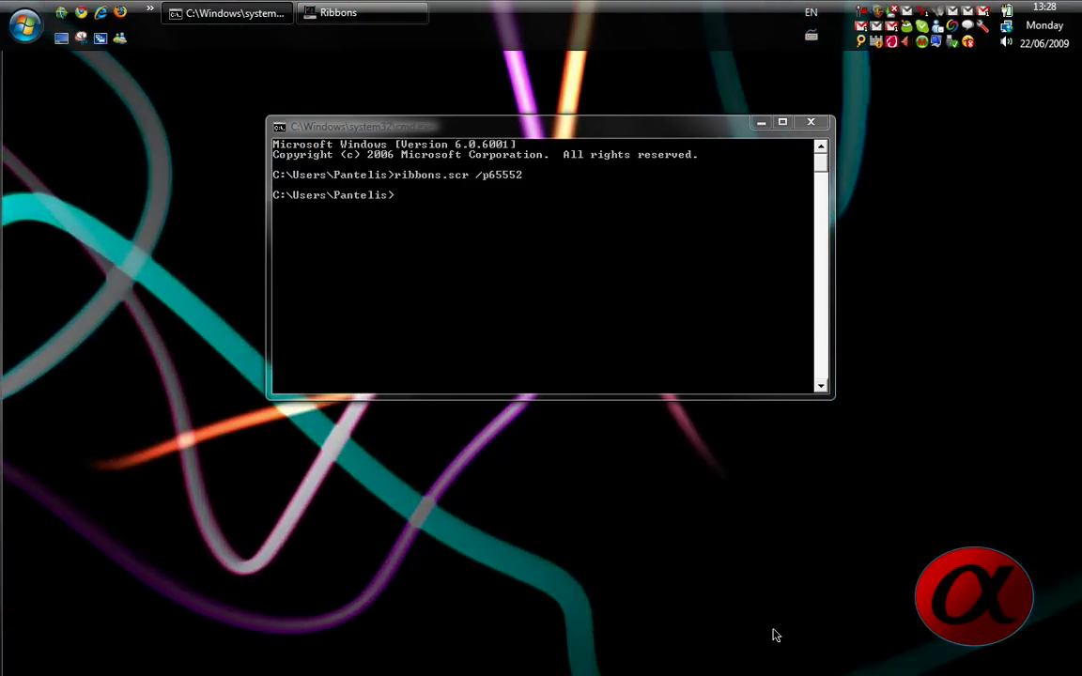
left_click_drag(565, 129, 551, 209)
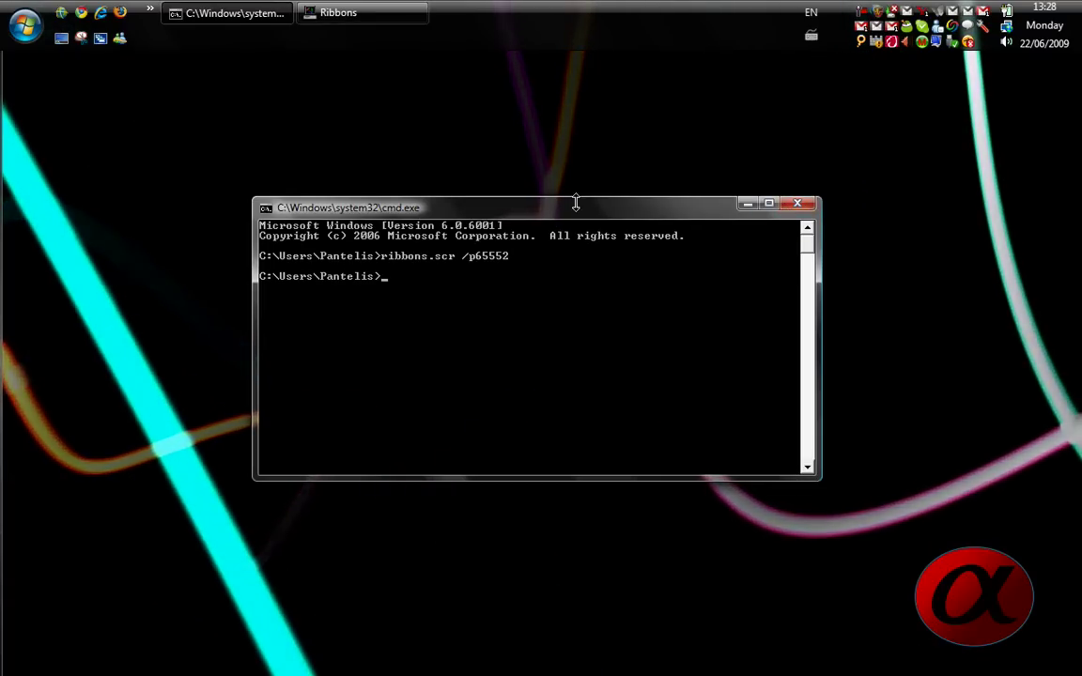
Search the WINDOWS folder on Local Disk (C:) for .scr files and arrange the results beside the Command Prompt window
left_click(25, 26)
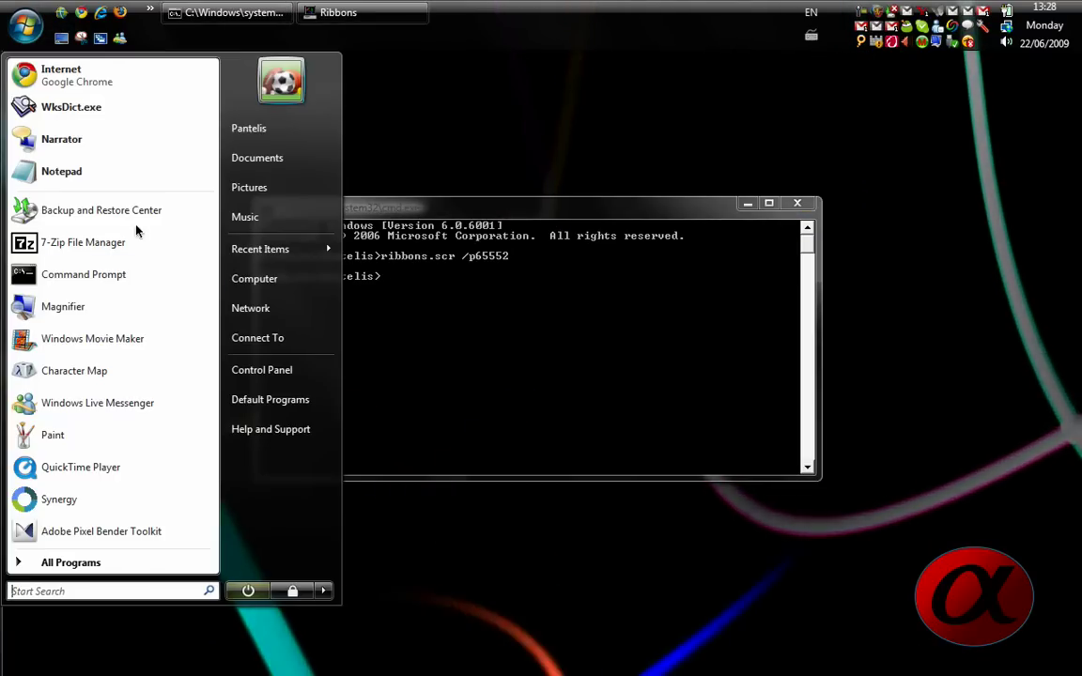
left_click(290, 290)
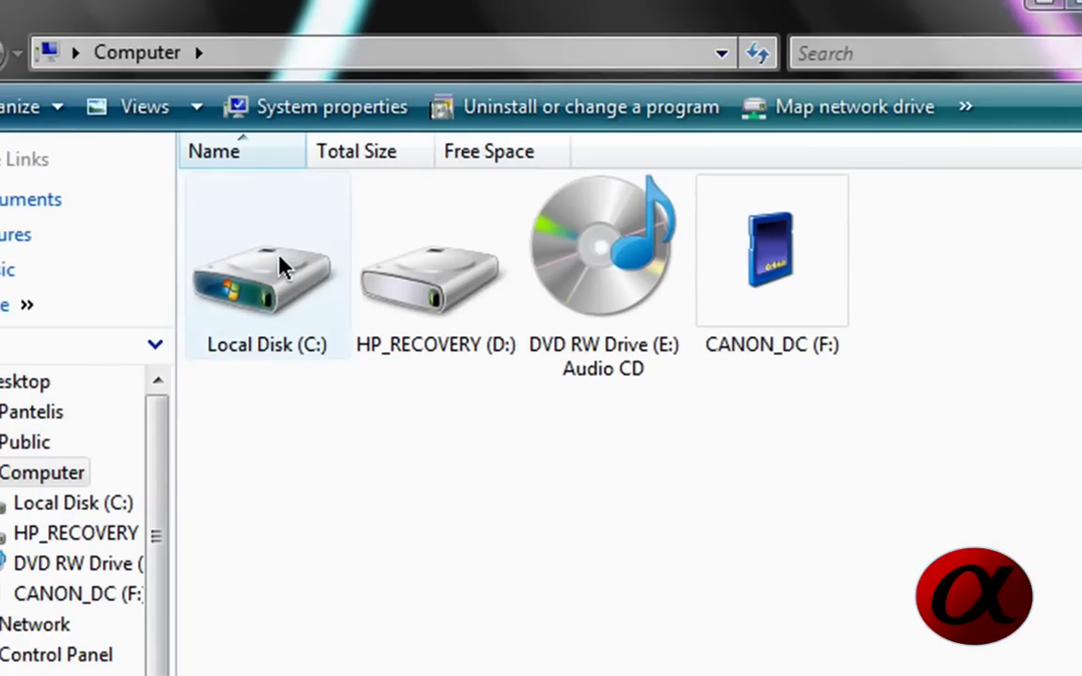
double_click(281, 268)
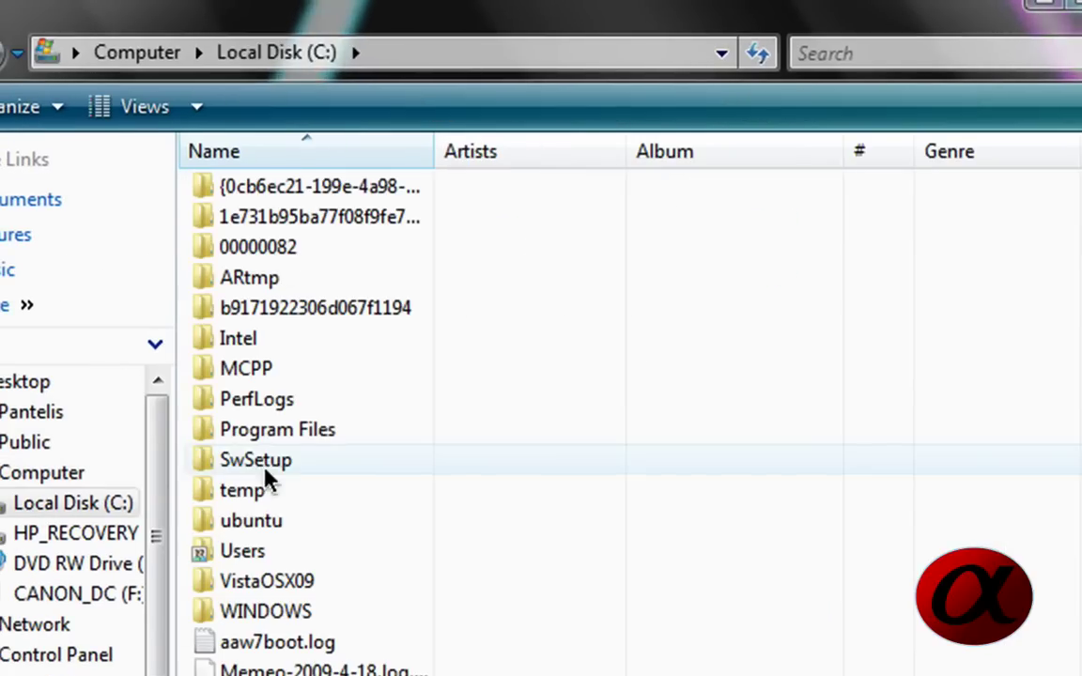
double_click(324, 611)
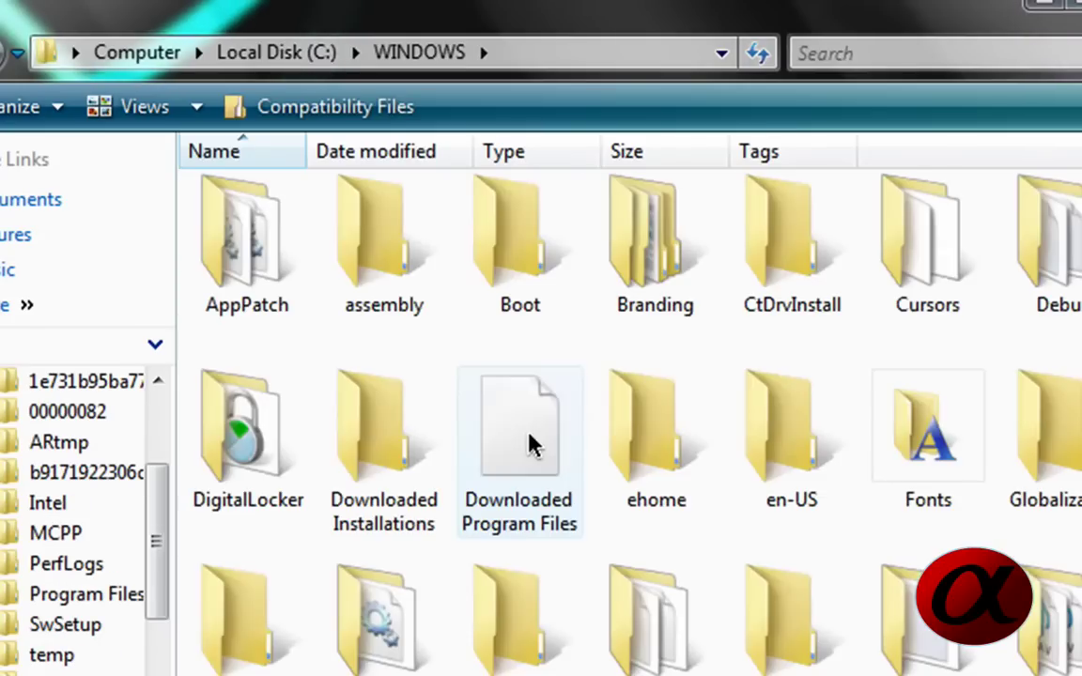
left_click(950, 53)
type(".scr")
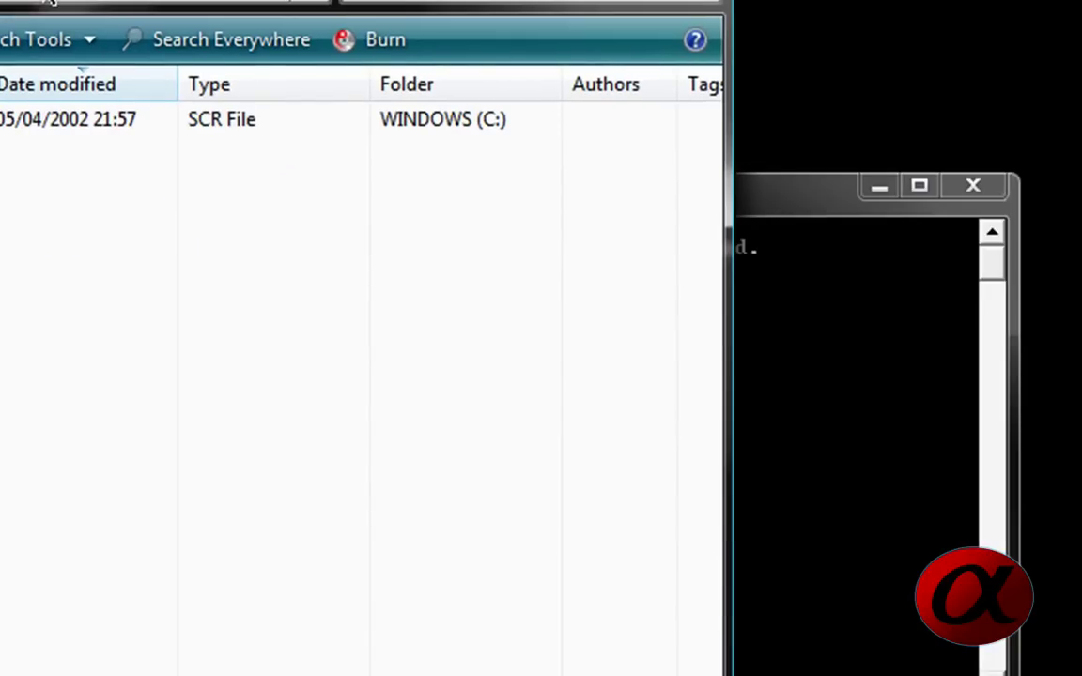
left_click_drag(231, 0, 259, 56)
left_click_drag(787, 202, 941, 281)
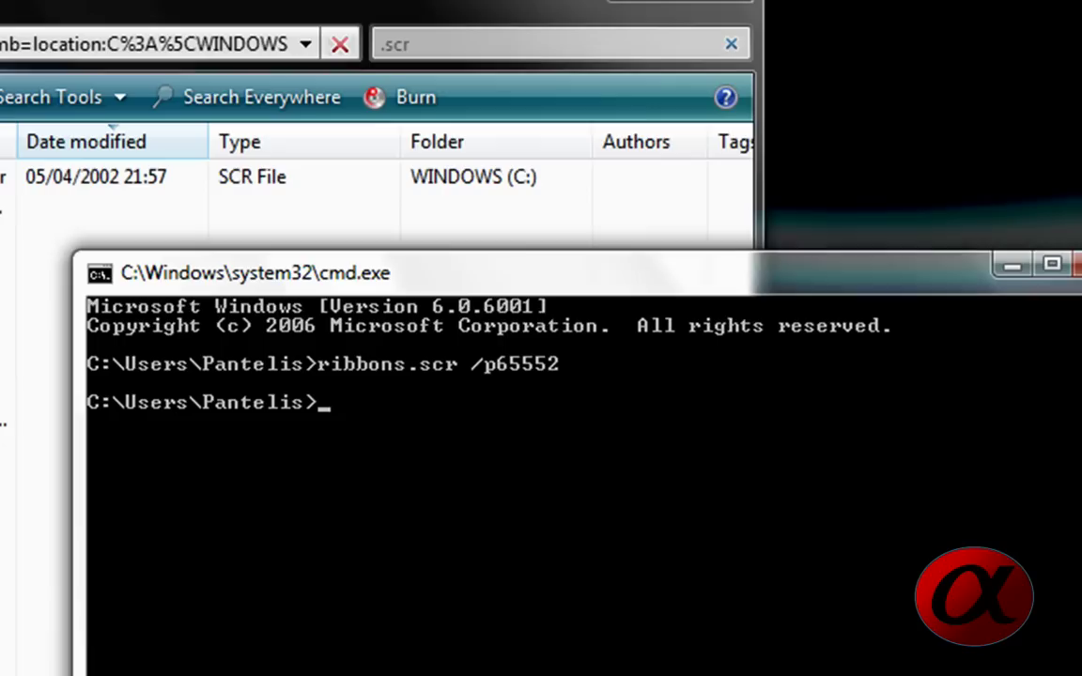
End the Ribbons task in Task Manager and close Task Manager
right_click(679, 2)
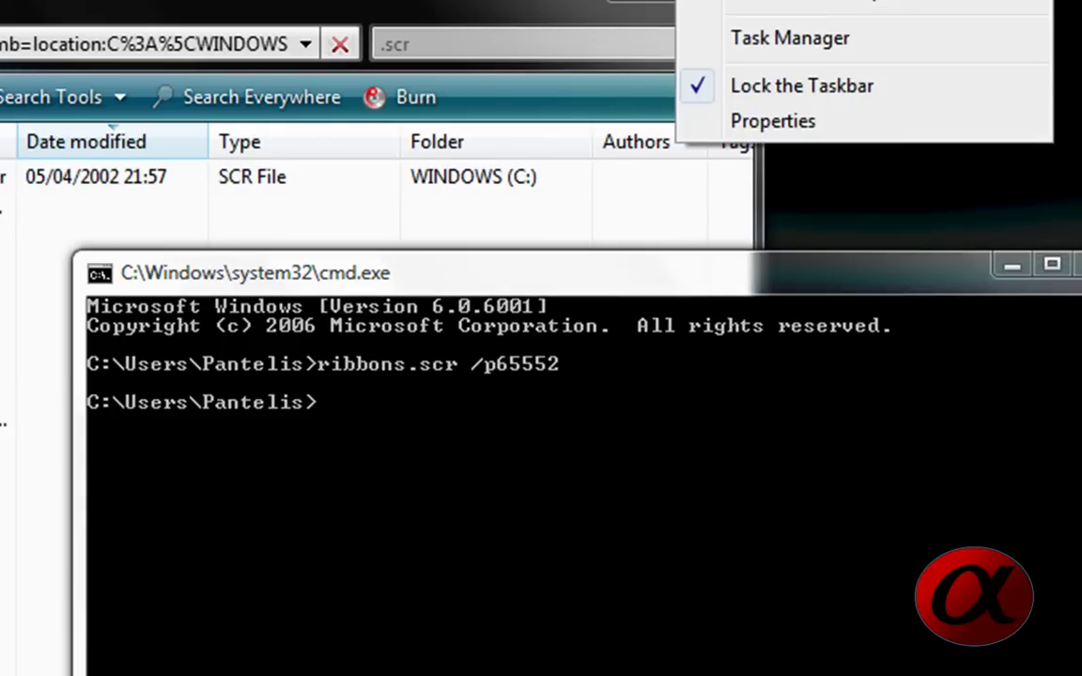
left_click(786, 45)
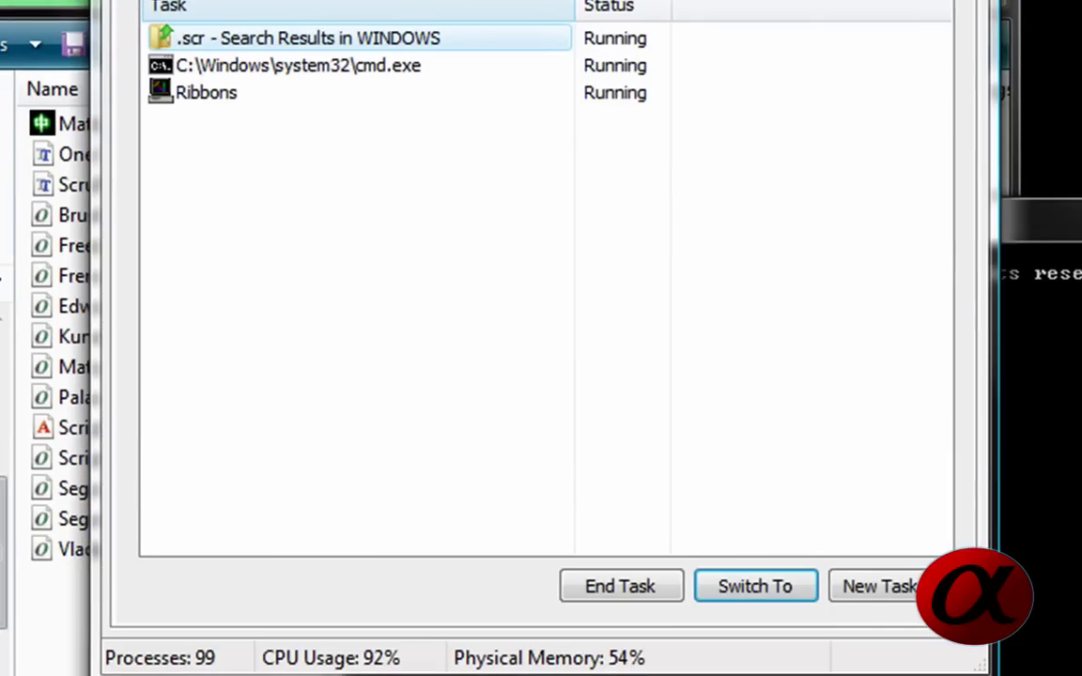
left_click(231, 98)
left_click(623, 592)
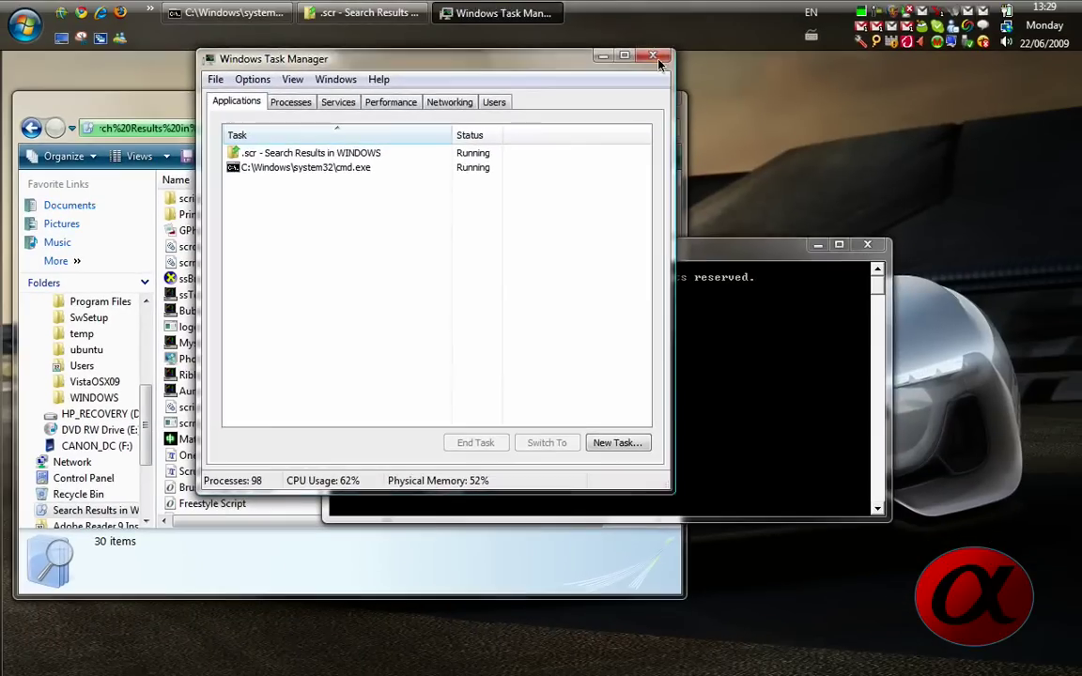
left_click(657, 53)
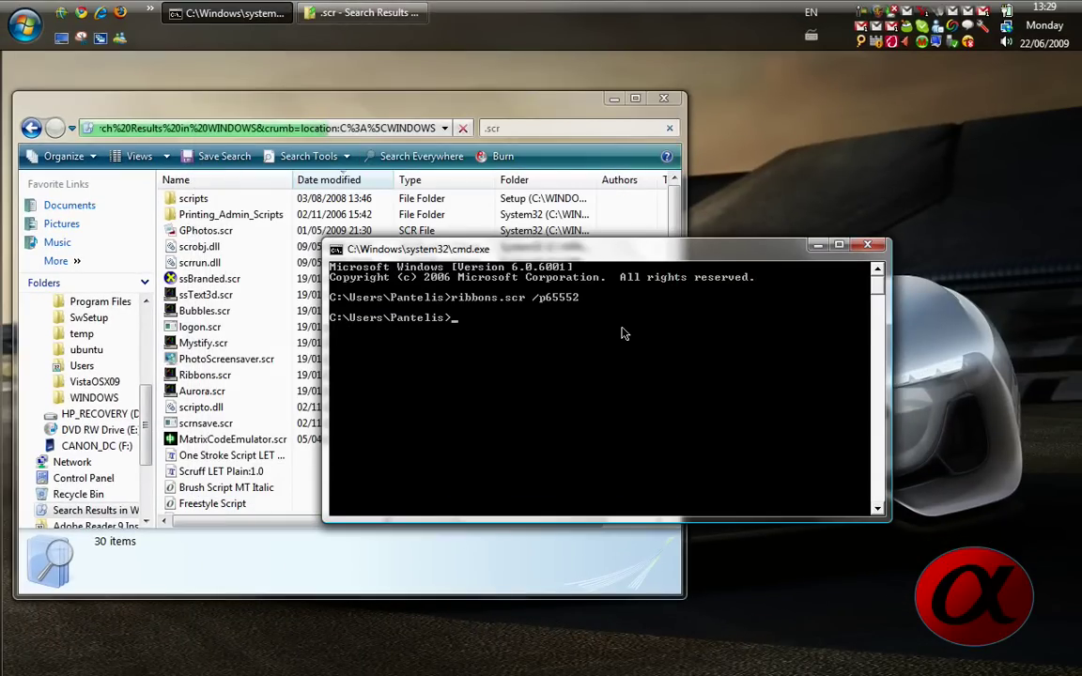
Start the 3D Text screensaver as the desktop background with the command sstext3d.scr /p65552
type("sstect")
type("3d")
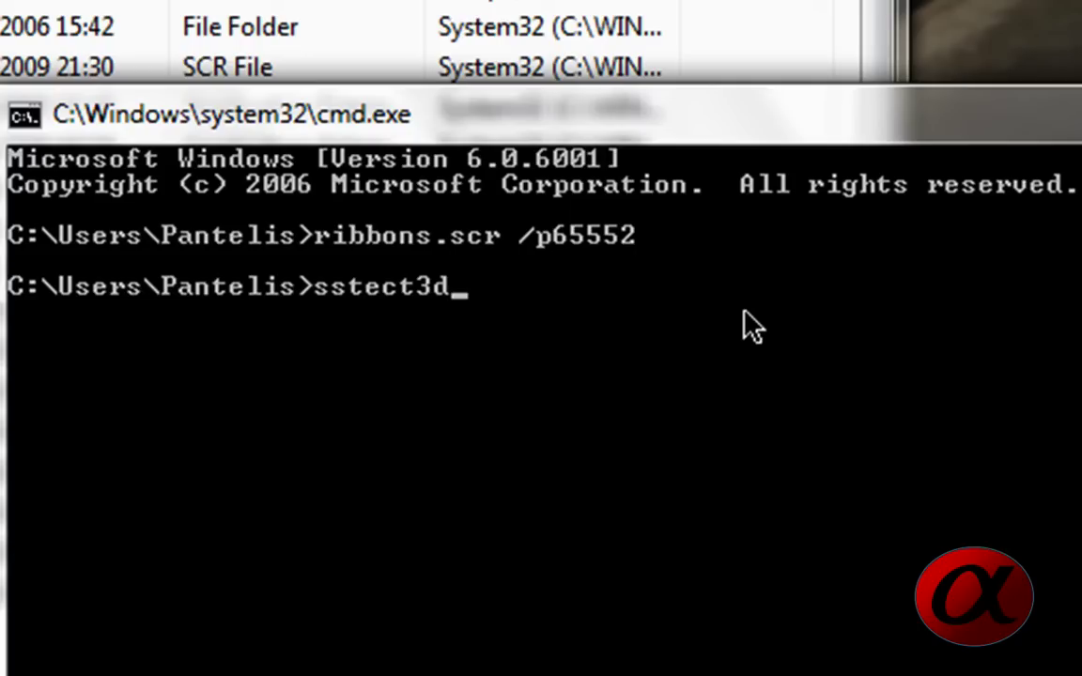
key("BackSpace")
key("BackSpace")
key("BackSpace")
key("BackSpace")
type("xt")
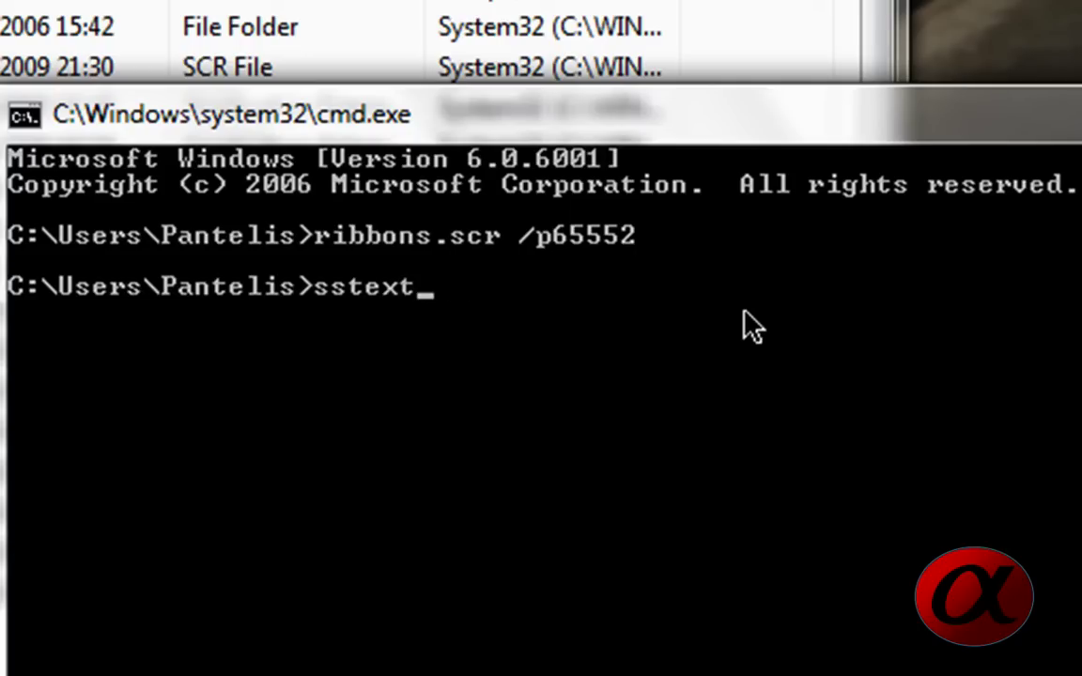
type("3d.scr")
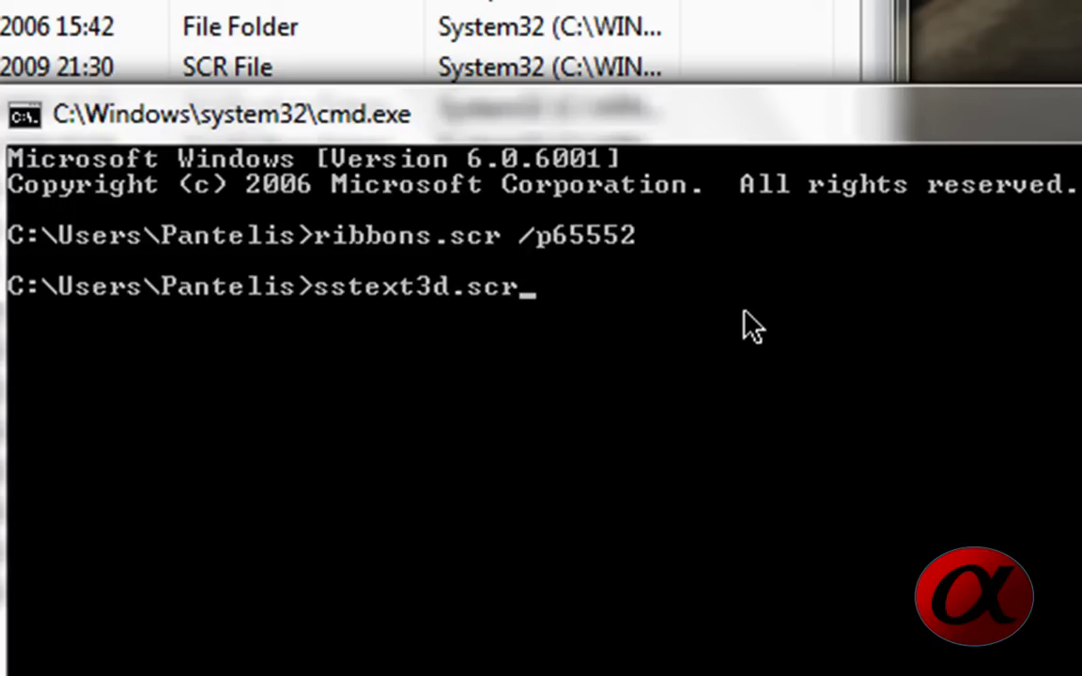
type(" /p6")
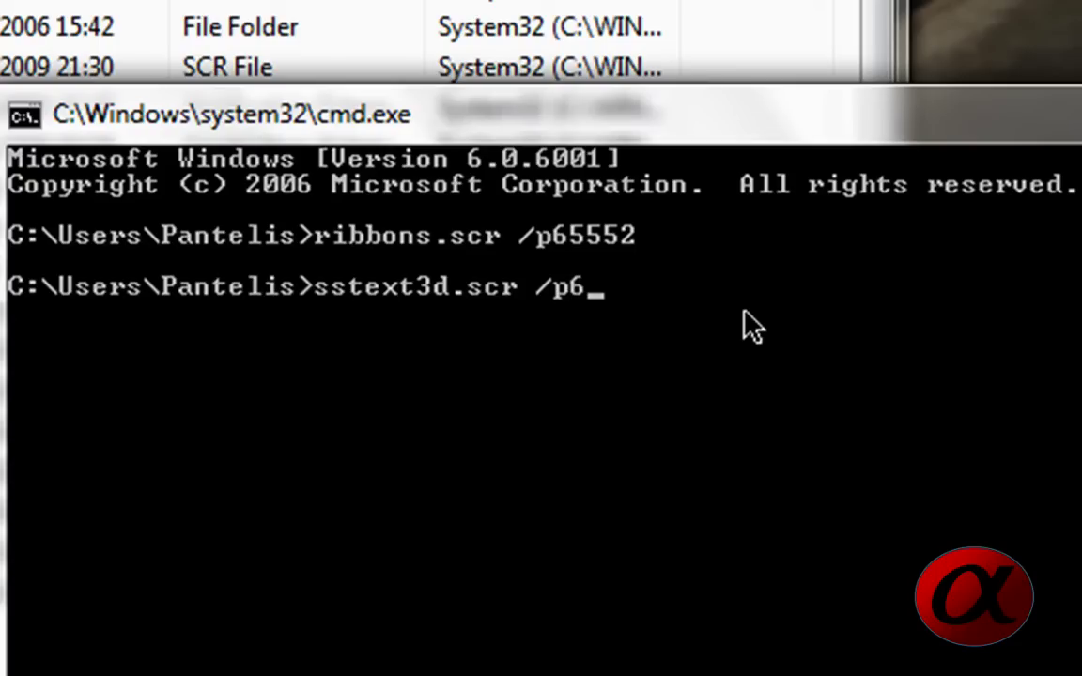
type("5552")
key("Return")
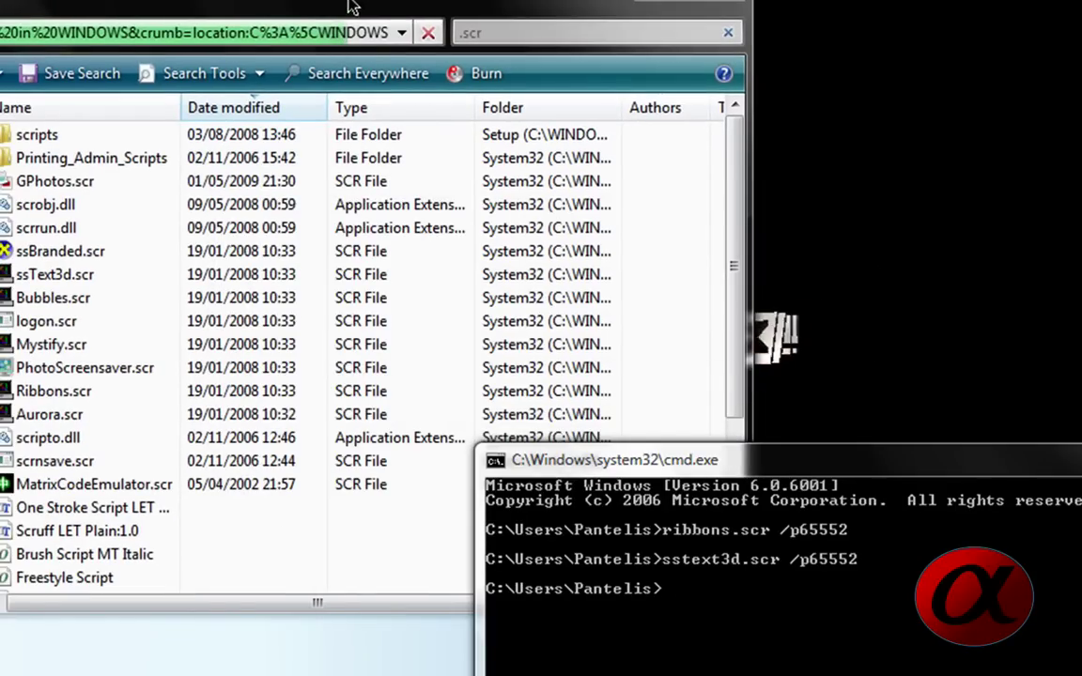
Move the search results and Command Prompt windows around over the running 3D Text screensaver
left_click_drag(343, 11, 541, 121)
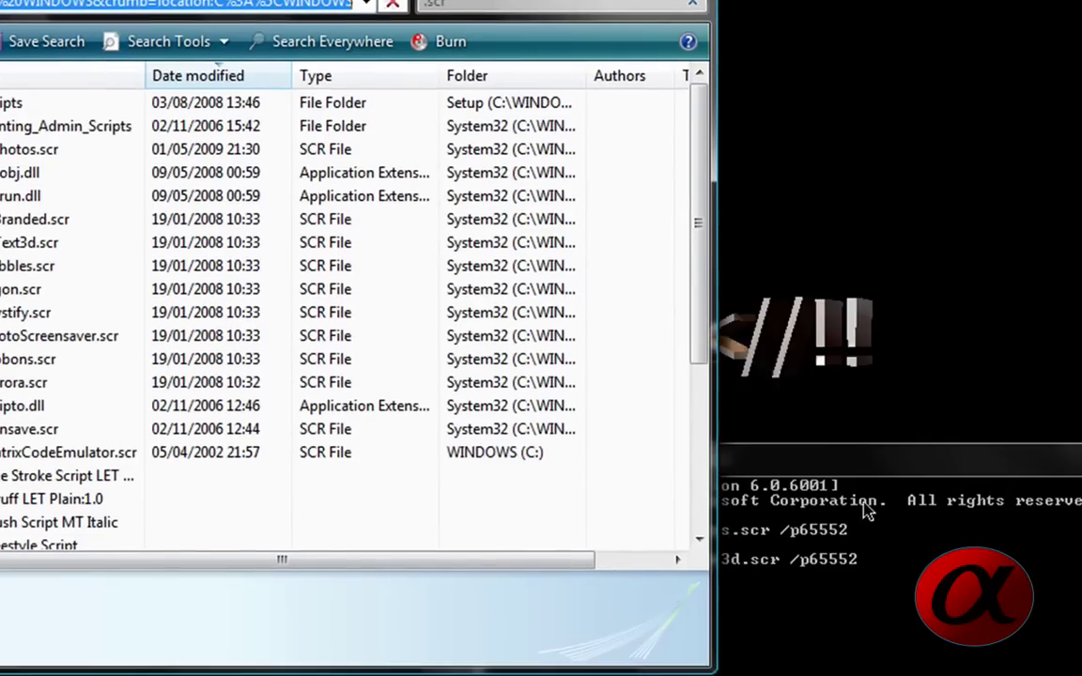
left_click(864, 512)
left_click_drag(862, 473, 792, 290)
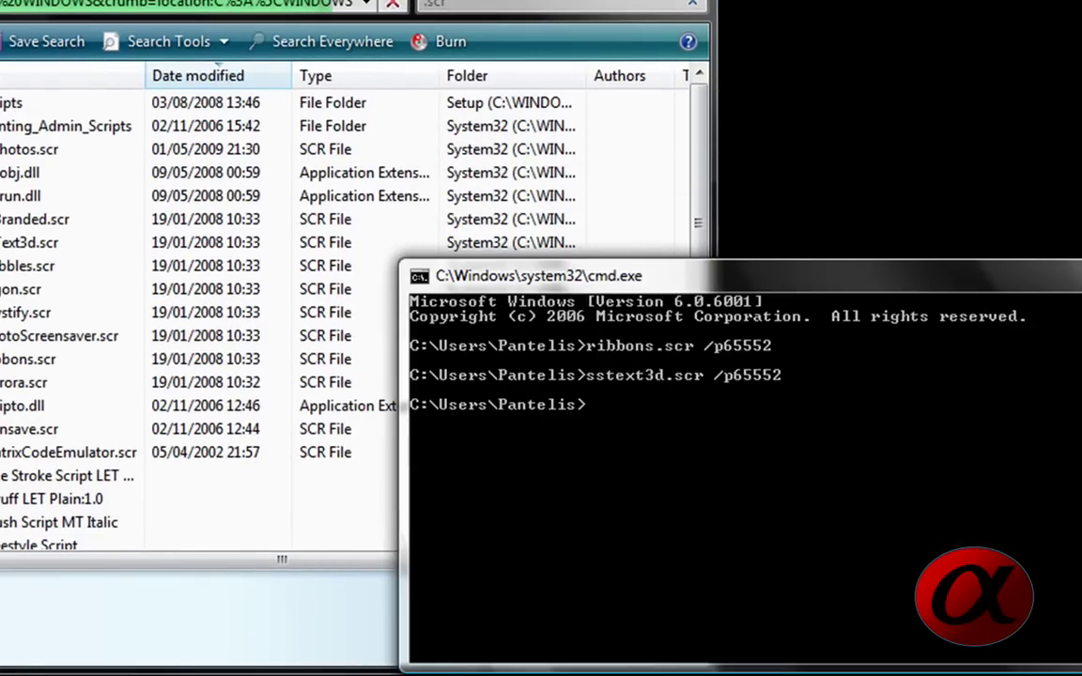
End the 3D Text task in Task Manager and close Task Manager
right_click(796, 9)
left_click(798, 17)
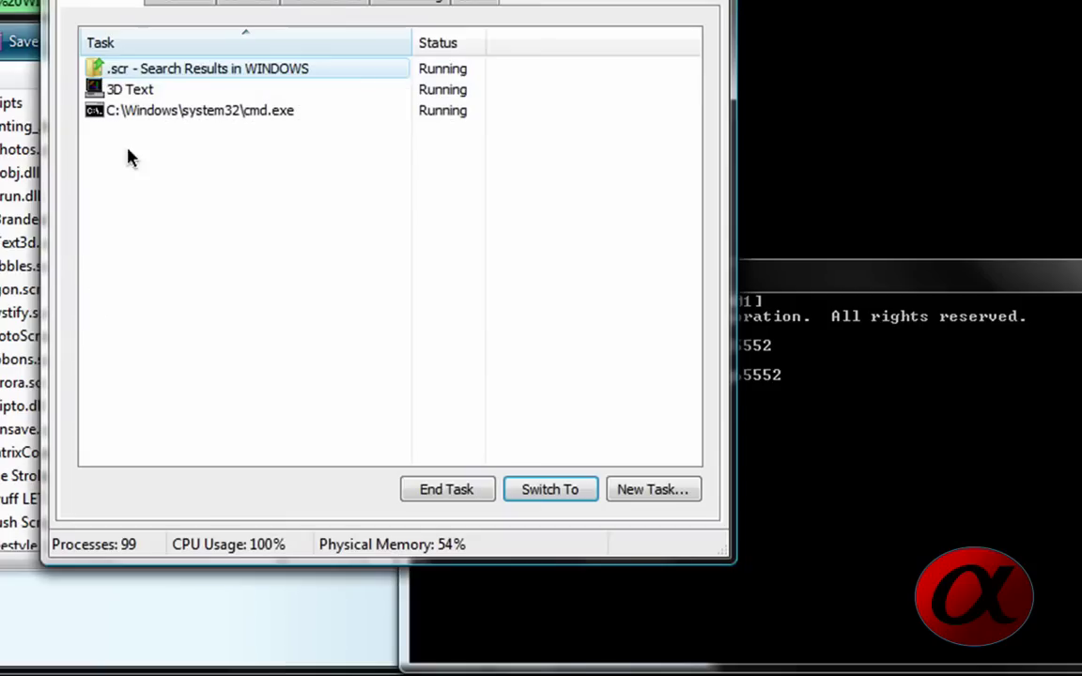
left_click(141, 90)
left_click(470, 494)
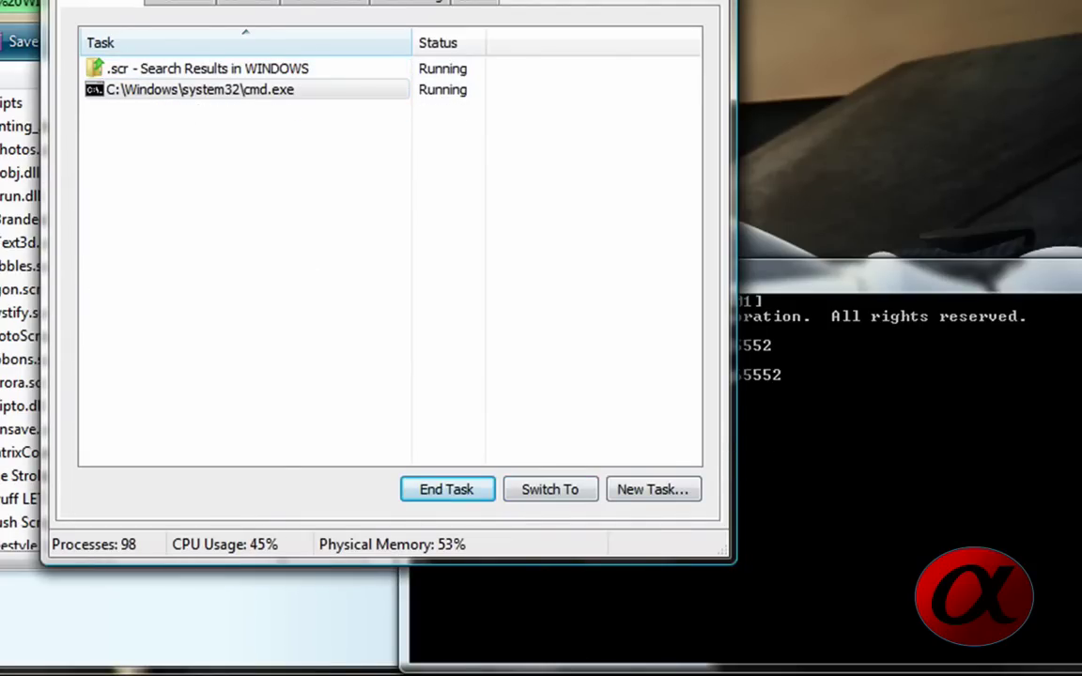
left_click(707, 7)
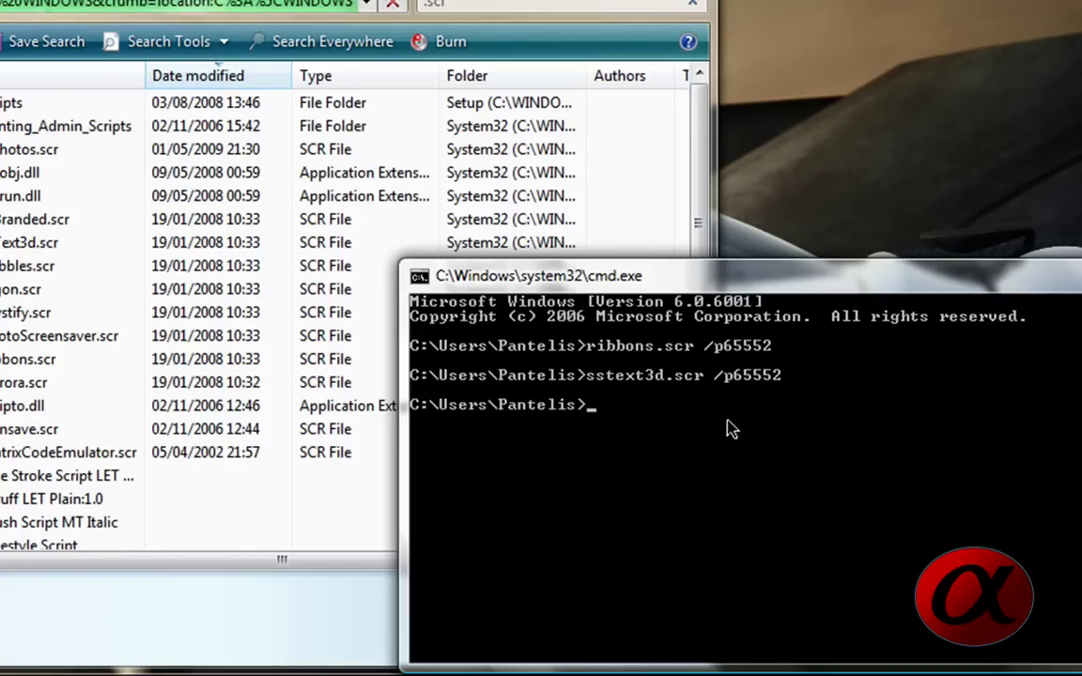
Start the Bubbles screensaver on the desktop with bubbles.scr /p65552 and shift the Command Prompt window while it runs
type("bu")
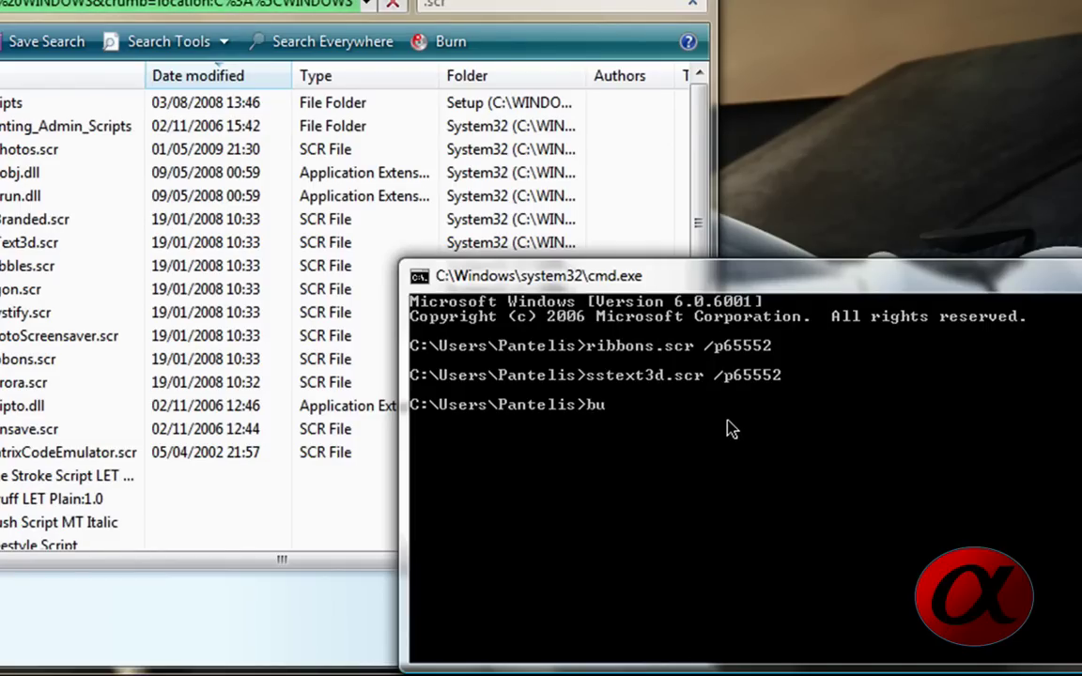
type("bbles.")
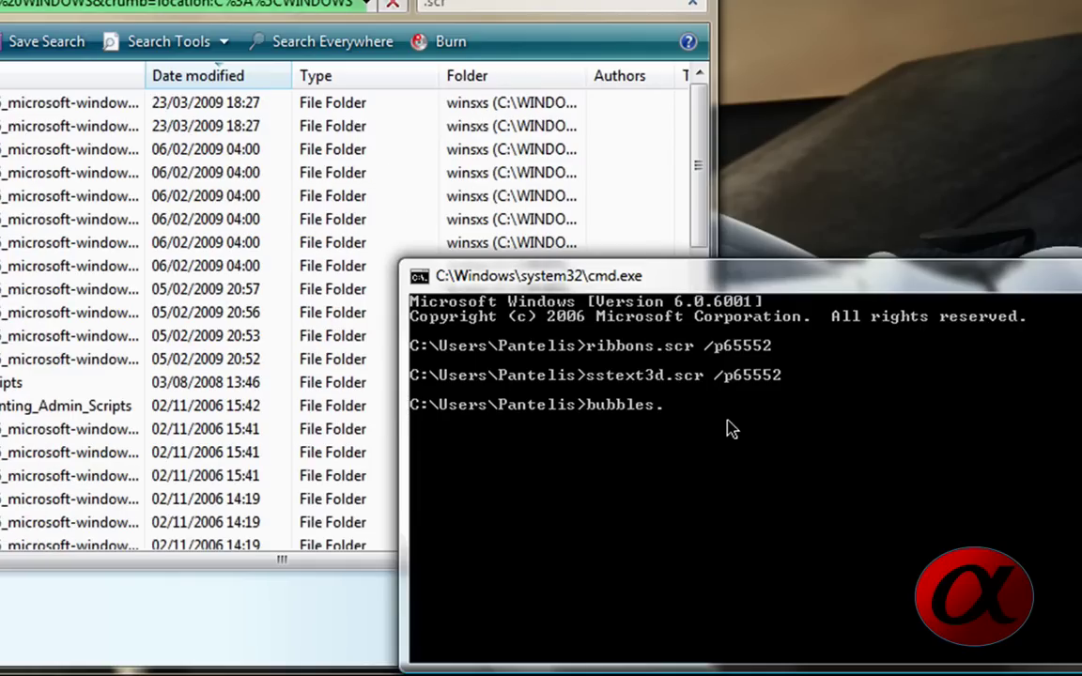
type("scr")
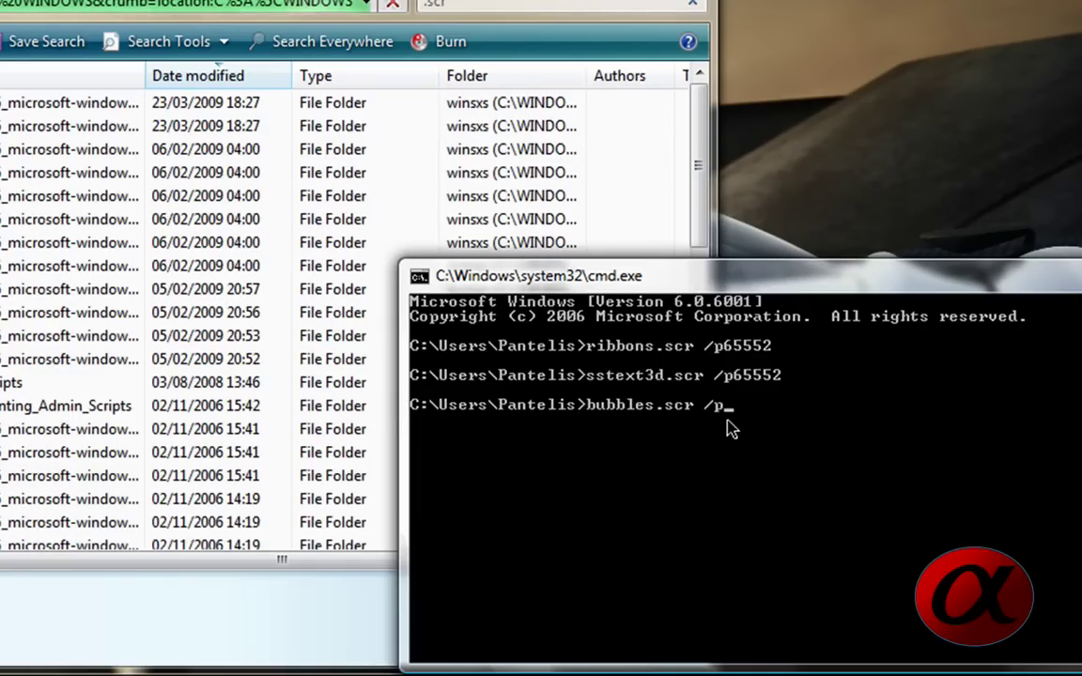
type(" /p65552")
key("Return")
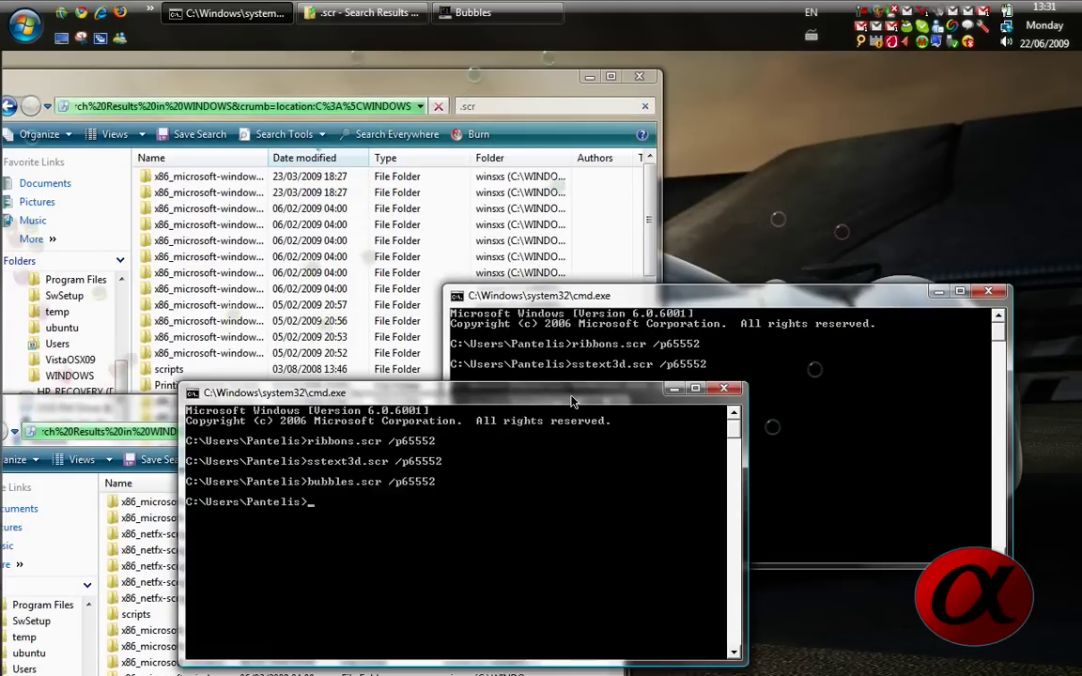
left_click_drag(573, 402, 550, 405)
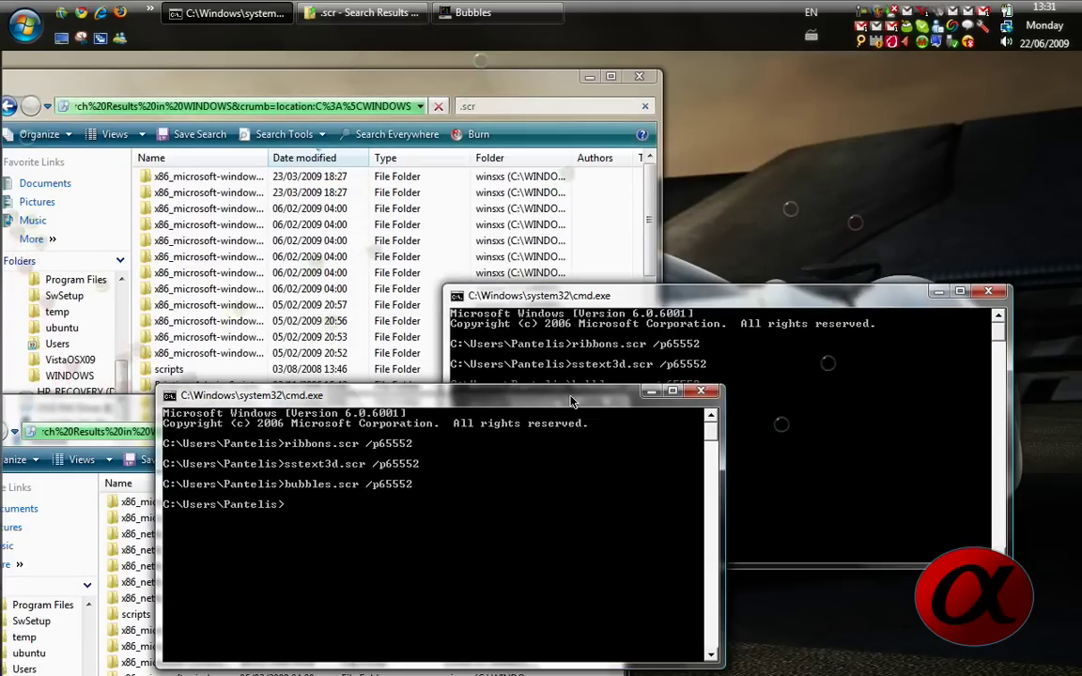